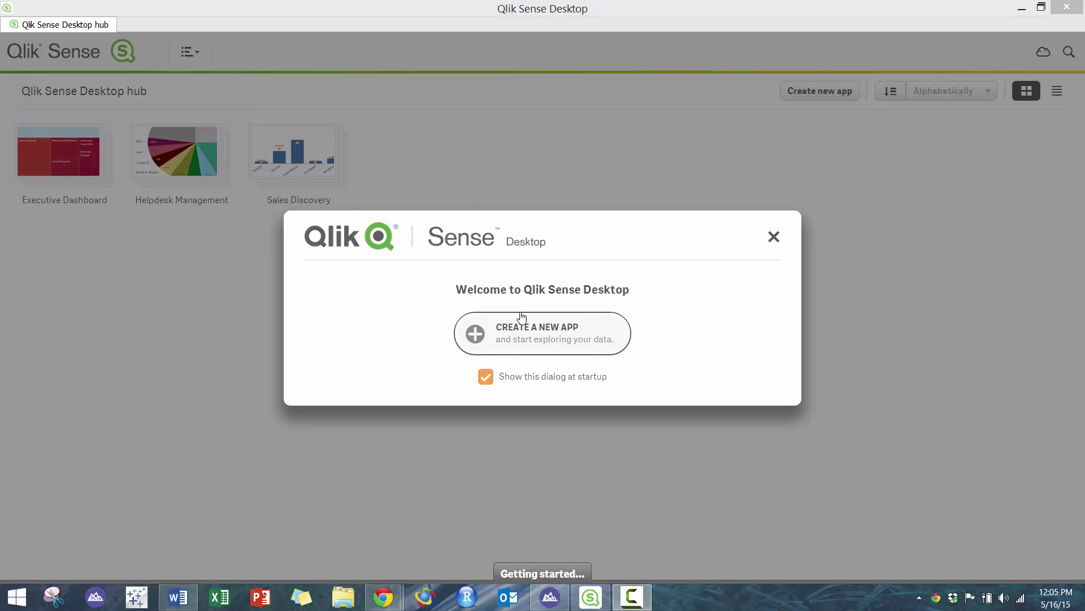
Create a new Qlik Sense app named 'Qlik Tutorial'.
click(591, 345)
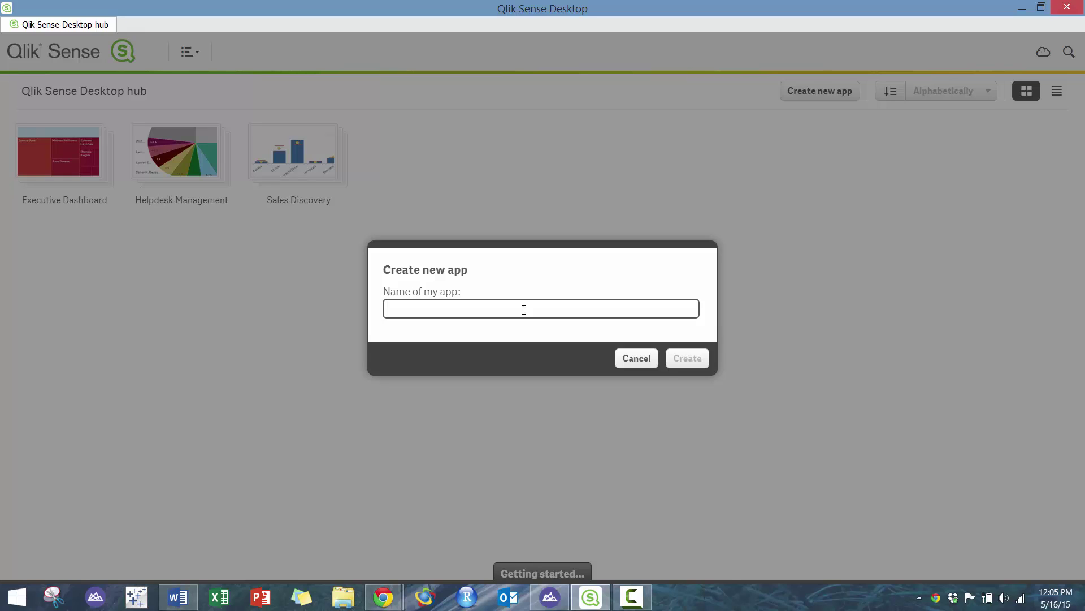
text(Ql)
click(679, 359)
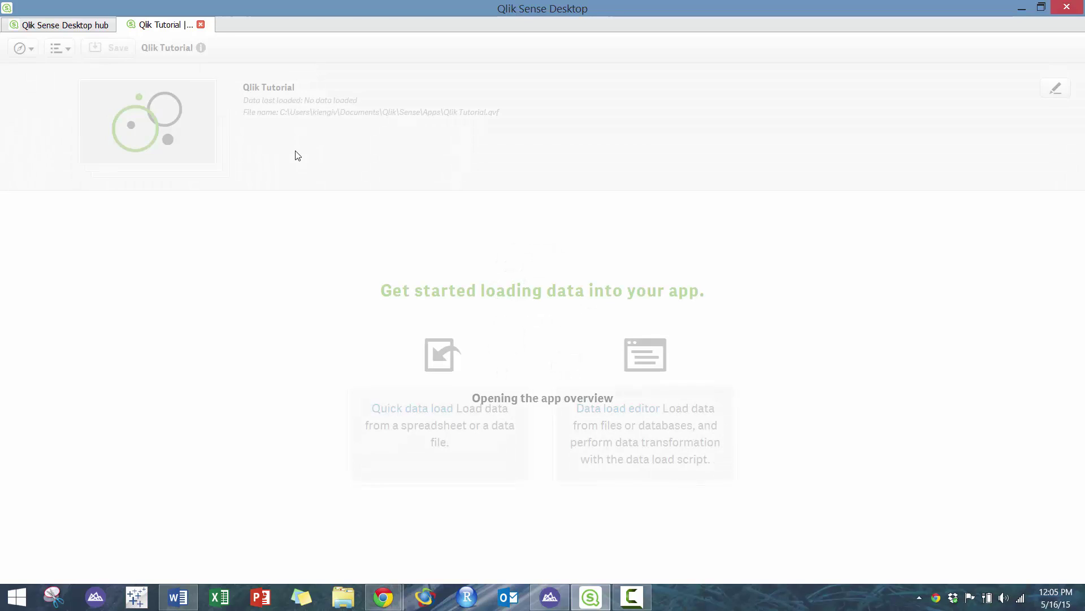
Start a spreadsheet data load and browse to C: > Users > the user's home folder.
click(428, 355)
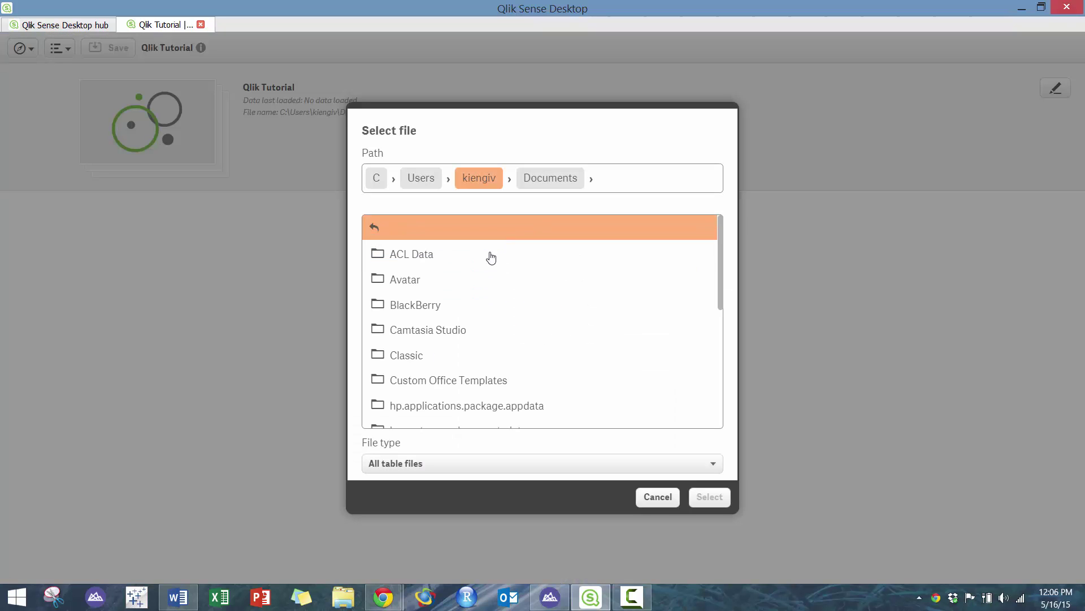
click(376, 178)
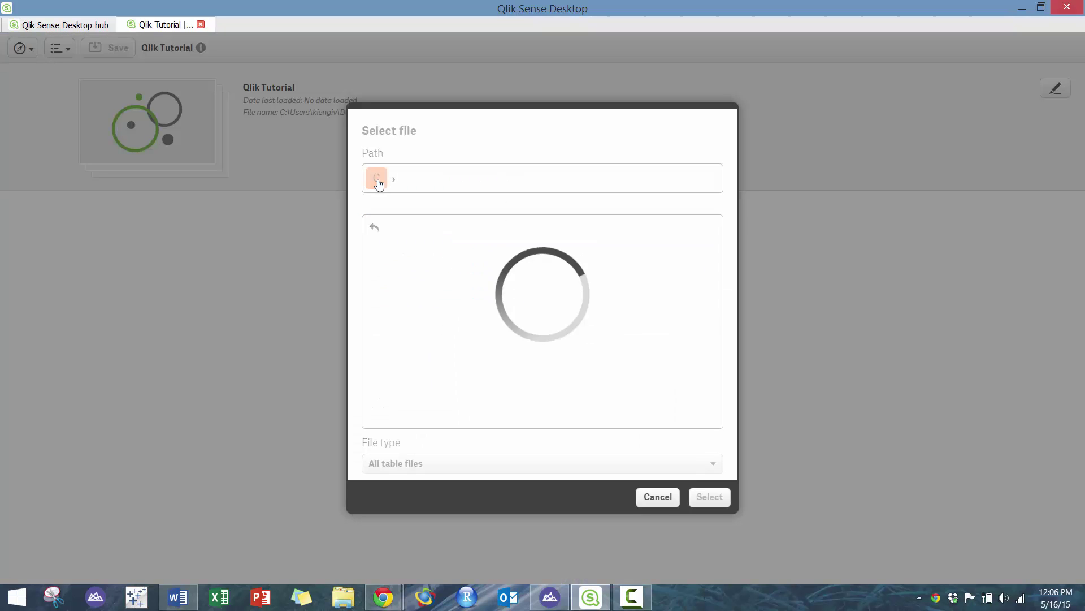
scroll(420, 404, down, 2)
scroll(424, 373, down, 1)
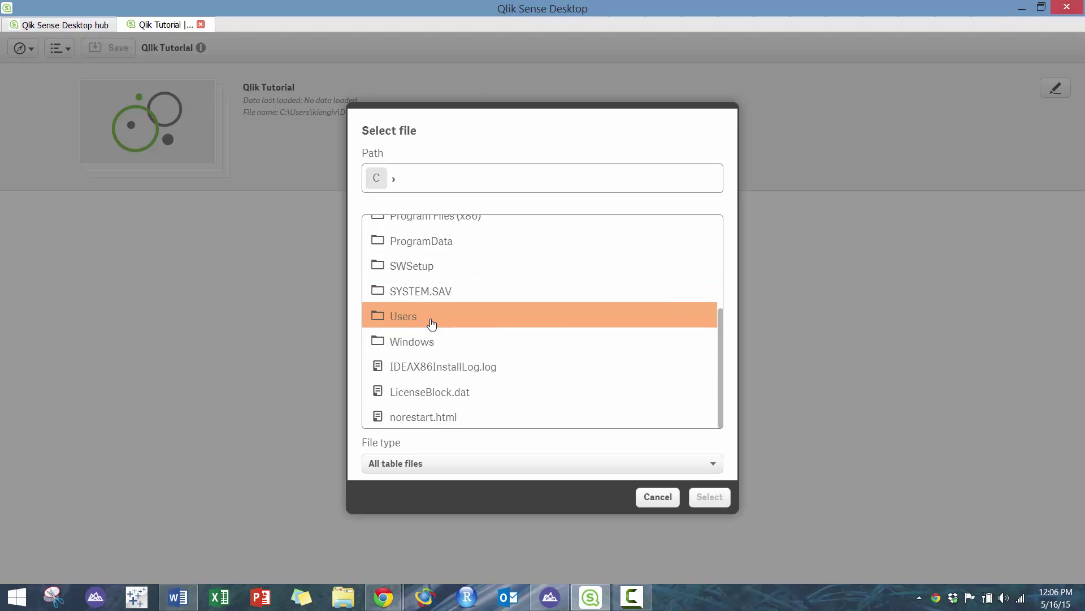
click(430, 320)
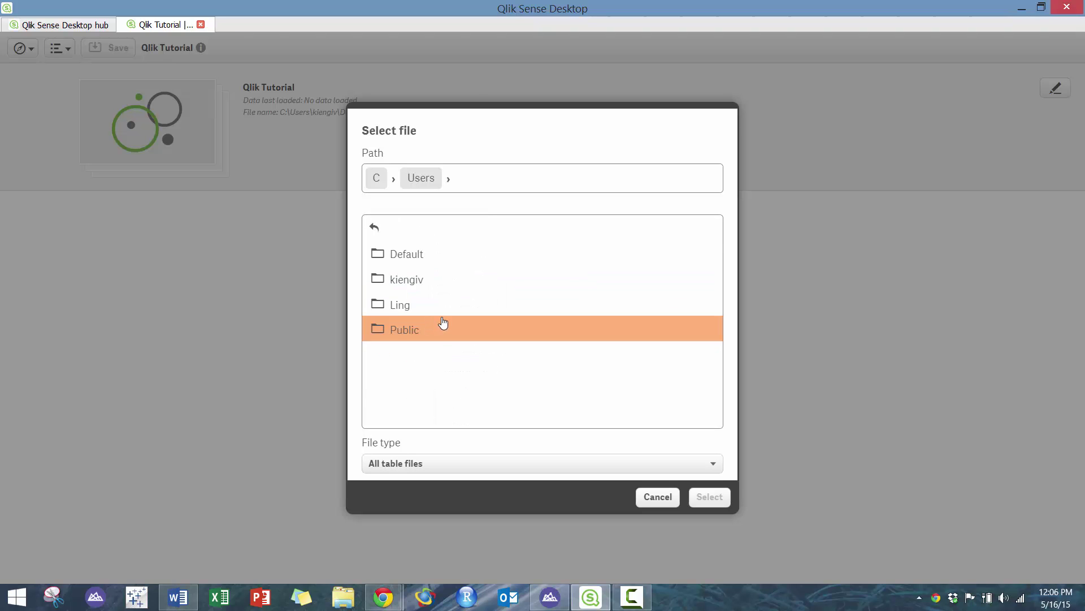
click(438, 281)
Open the Desktop folder and select PCARD_TRANSACTIONS.xlsx as the data file.
scroll(468, 330, down, 3)
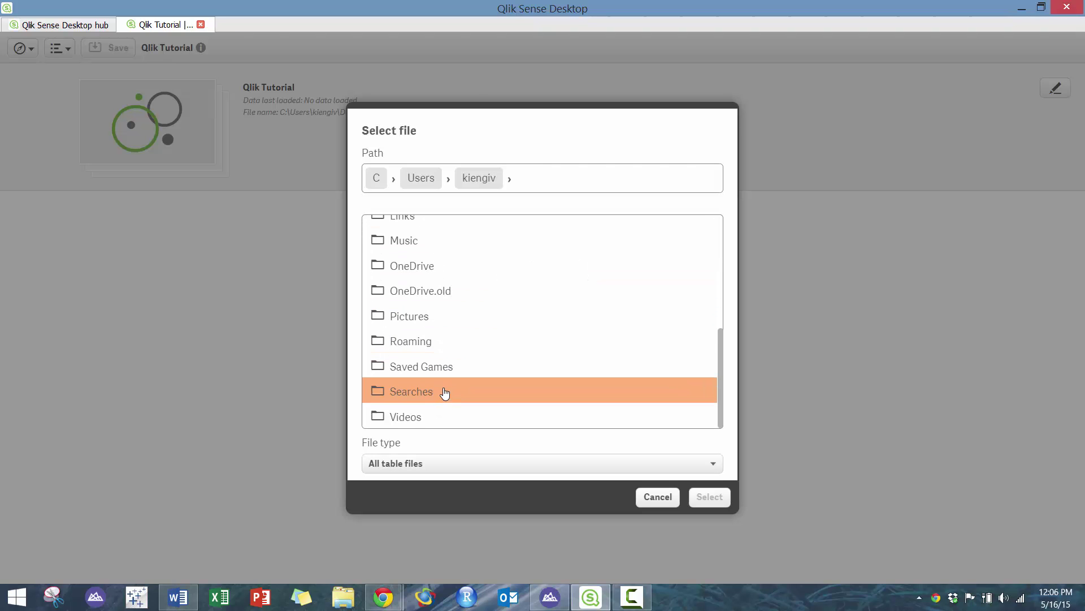
scroll(440, 274, up, 2)
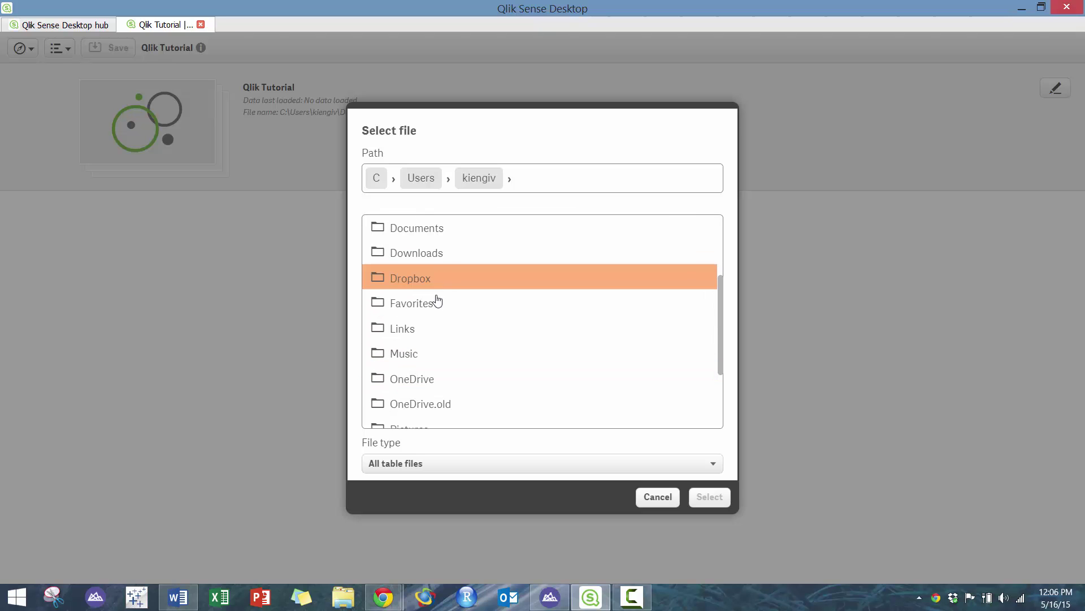
scroll(435, 367, up, 2)
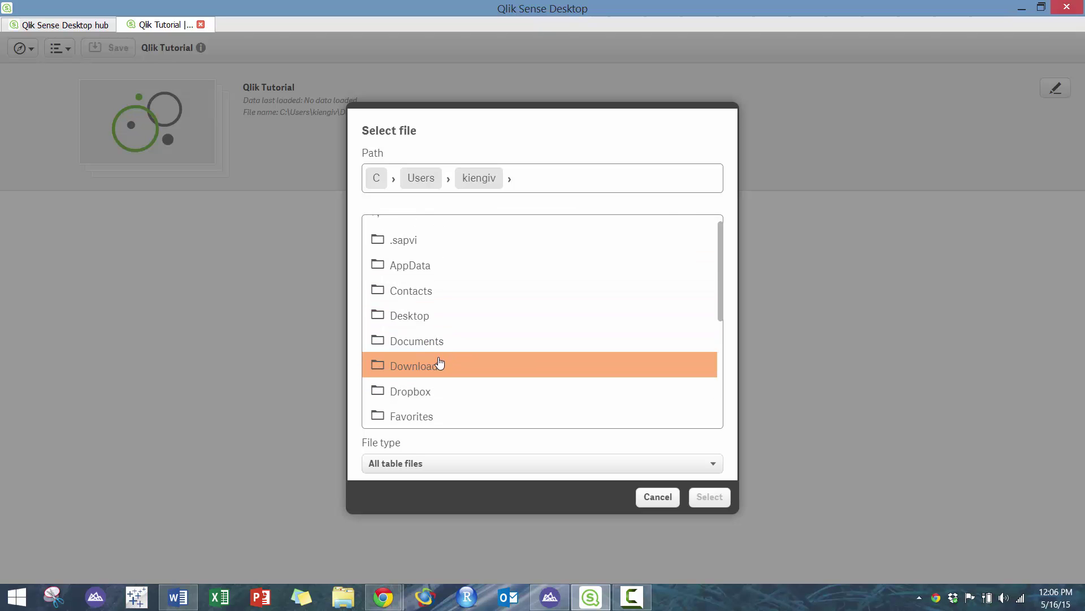
scroll(439, 365, down, 4)
scroll(439, 366, up, 2)
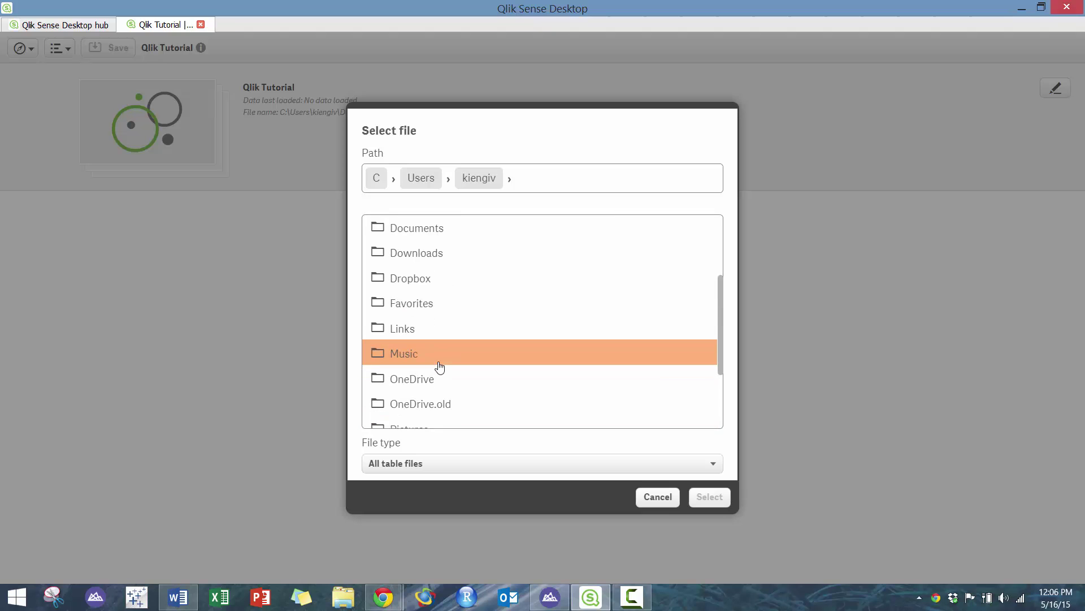
scroll(454, 300, up, 2)
click(453, 315)
scroll(463, 328, down, 2)
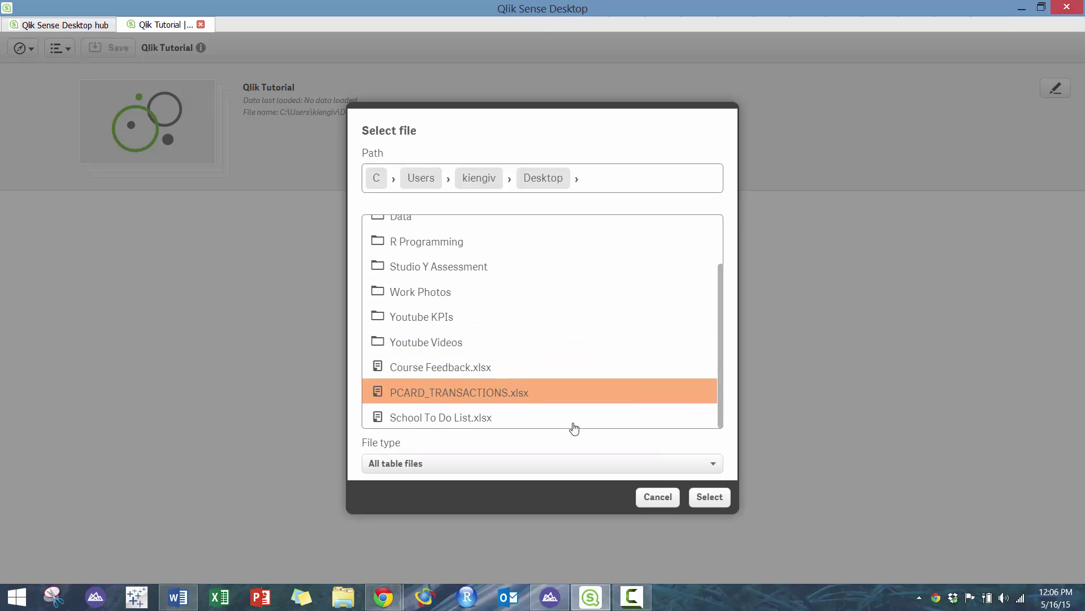
click(473, 394)
Confirm PCARD_TRANSACTIONS.xlsx and scroll through its field preview.
click(711, 497)
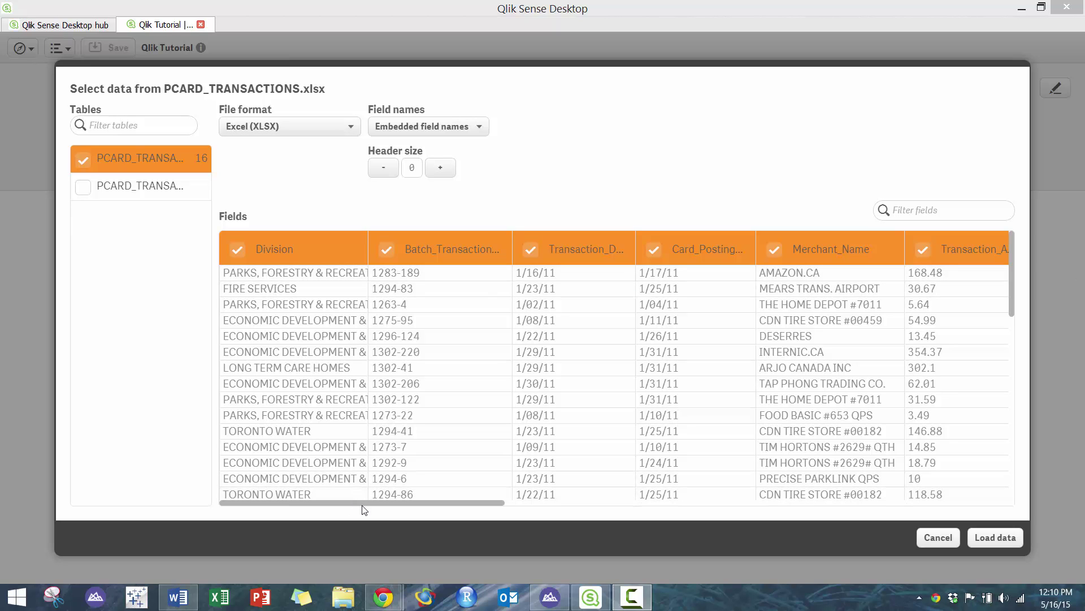
drag(363, 504, 828, 530)
drag(941, 502, 385, 492)
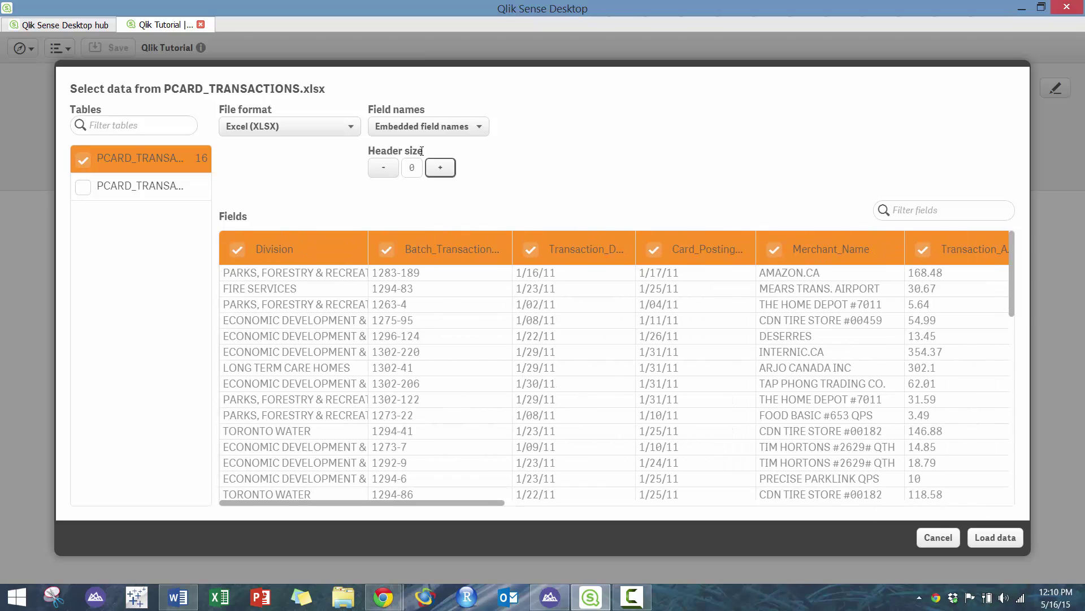
Keep the field name setting unchanged, include the first table, and keep Excel (XLSX) format.
click(464, 124)
click(540, 130)
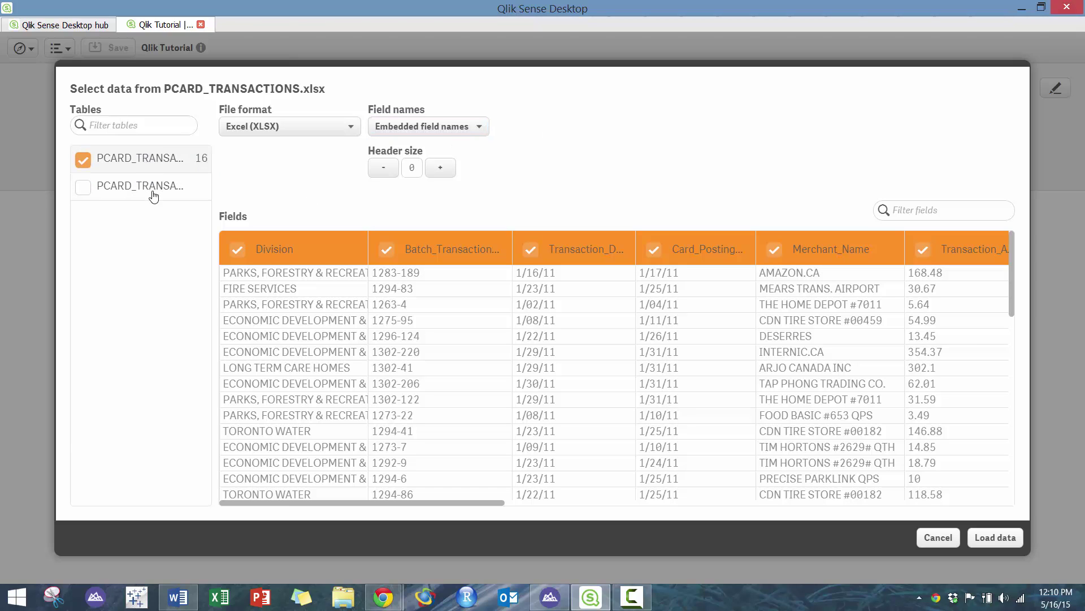
click(154, 157)
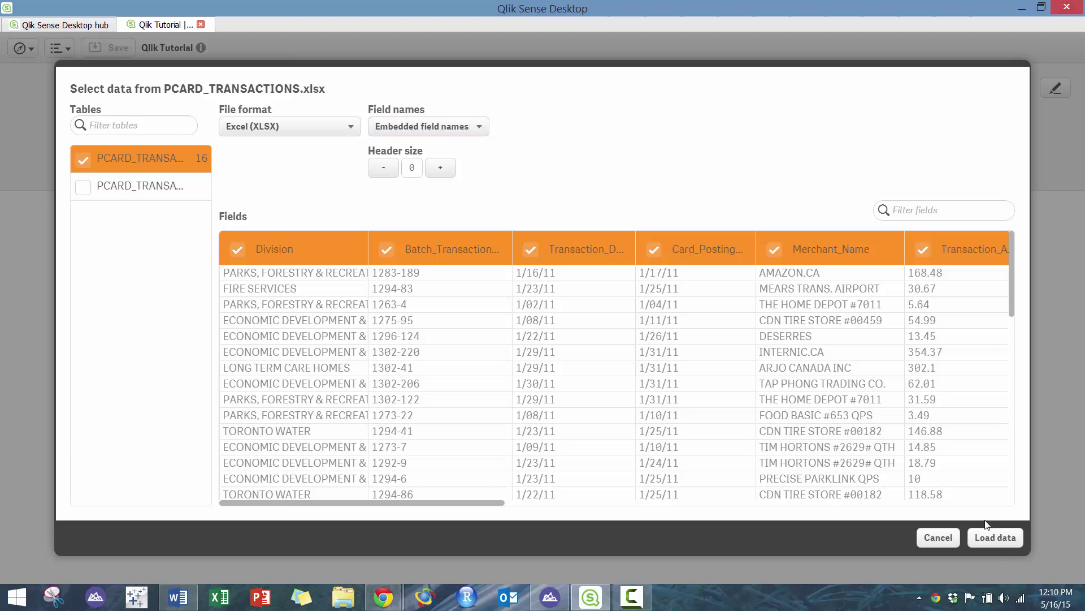
click(280, 127)
click(701, 169)
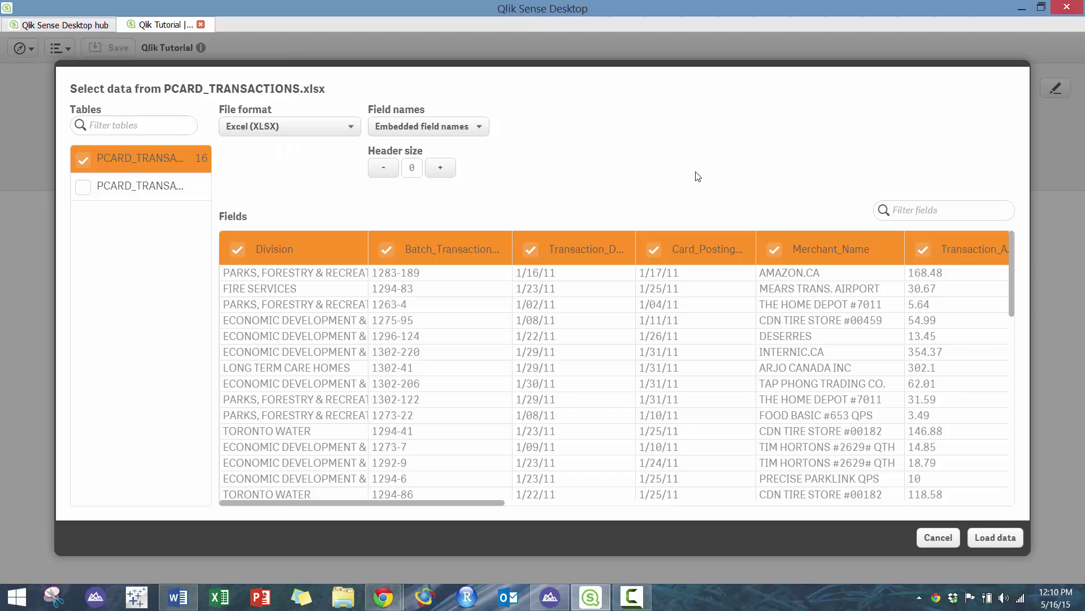
Load the selected PCARD transaction data into the Qlik Tutorial app.
click(1007, 537)
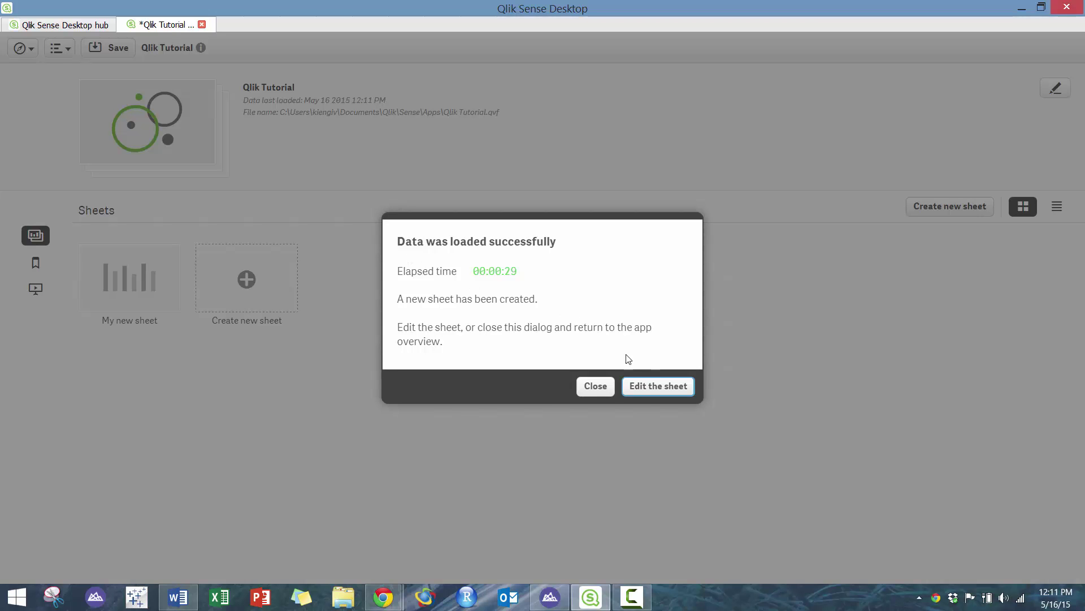
Enter sheet editing and look over the app's sheets, briefly visiting the hub.
click(645, 396)
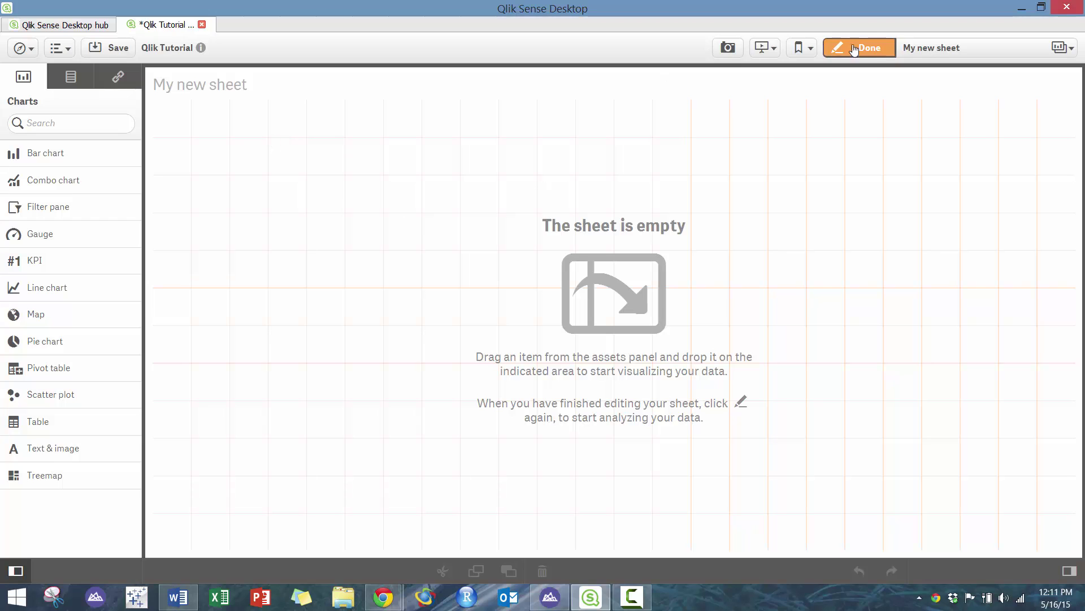
click(940, 48)
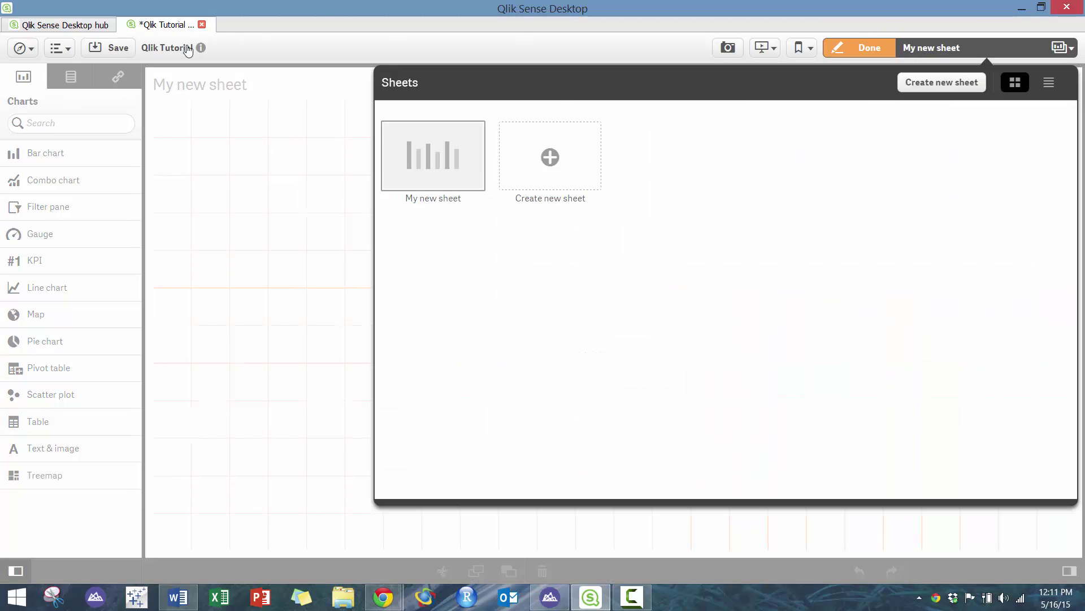
click(78, 24)
click(137, 28)
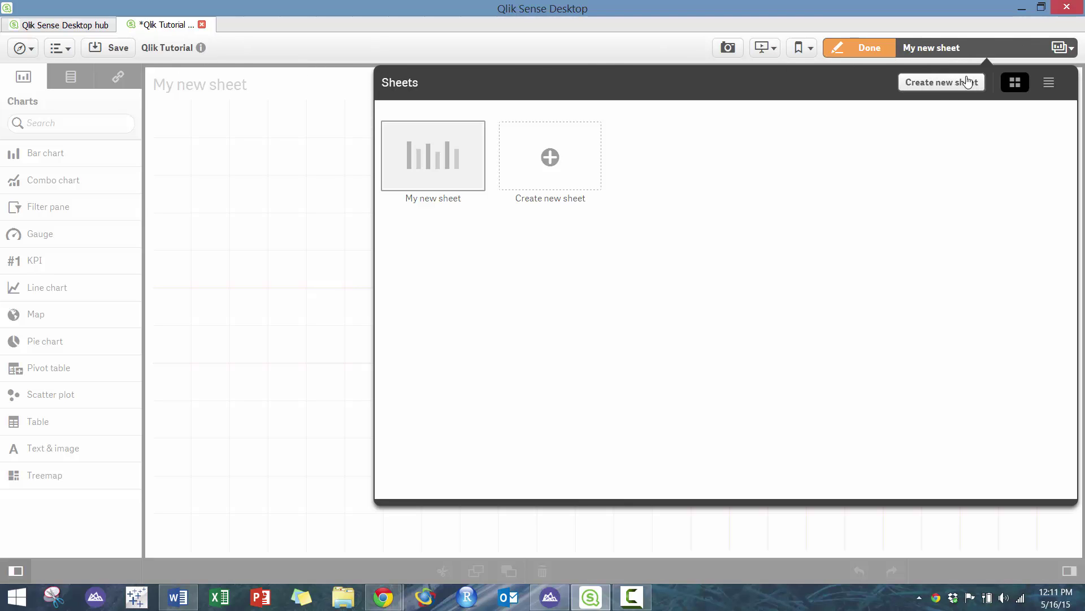
click(436, 208)
click(425, 234)
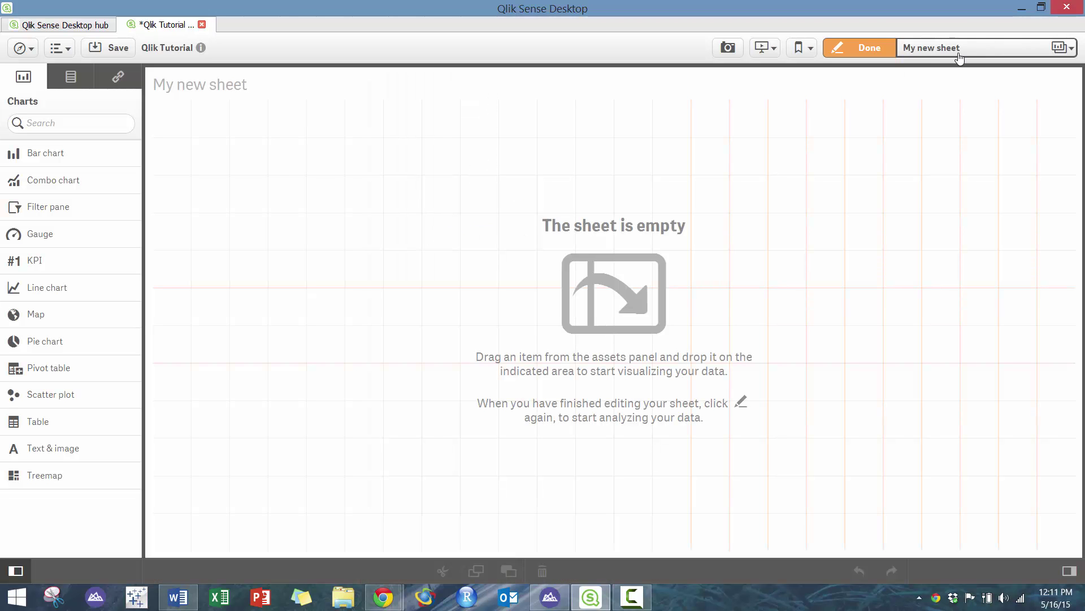
Open My new sheet in edit mode from the sheet navigator's context menu.
click(981, 58)
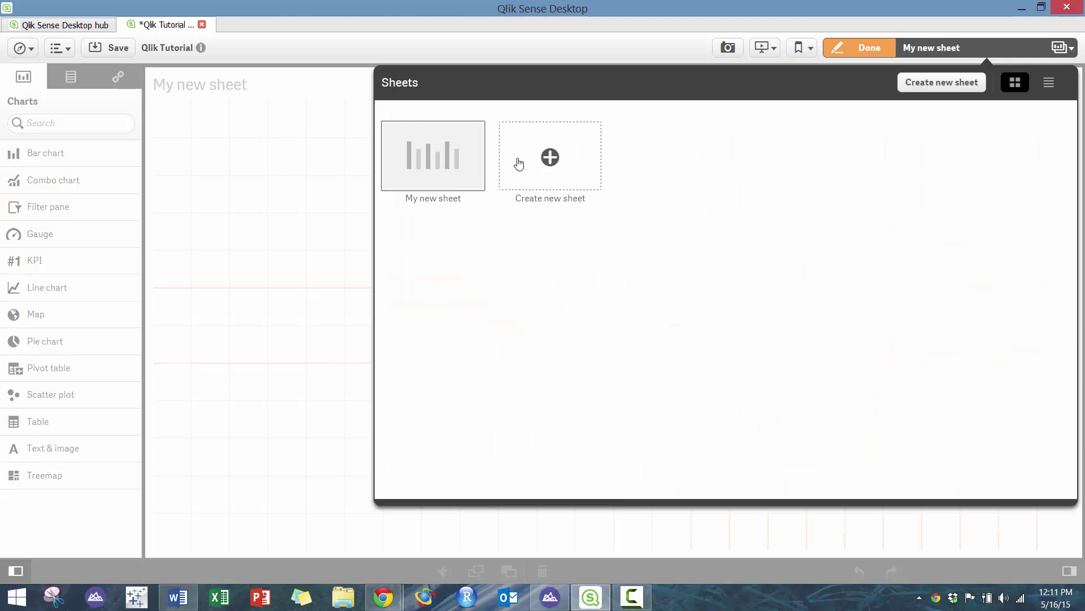
right_click(430, 164)
click(451, 186)
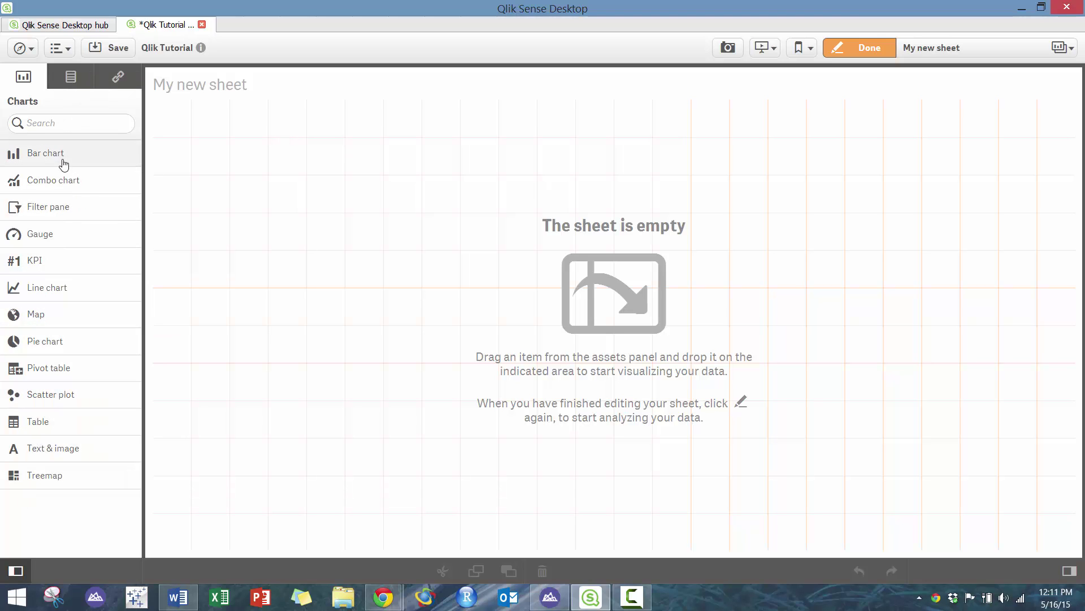
Browse the data fields and expand master dimensions, measures and visualizations.
click(64, 82)
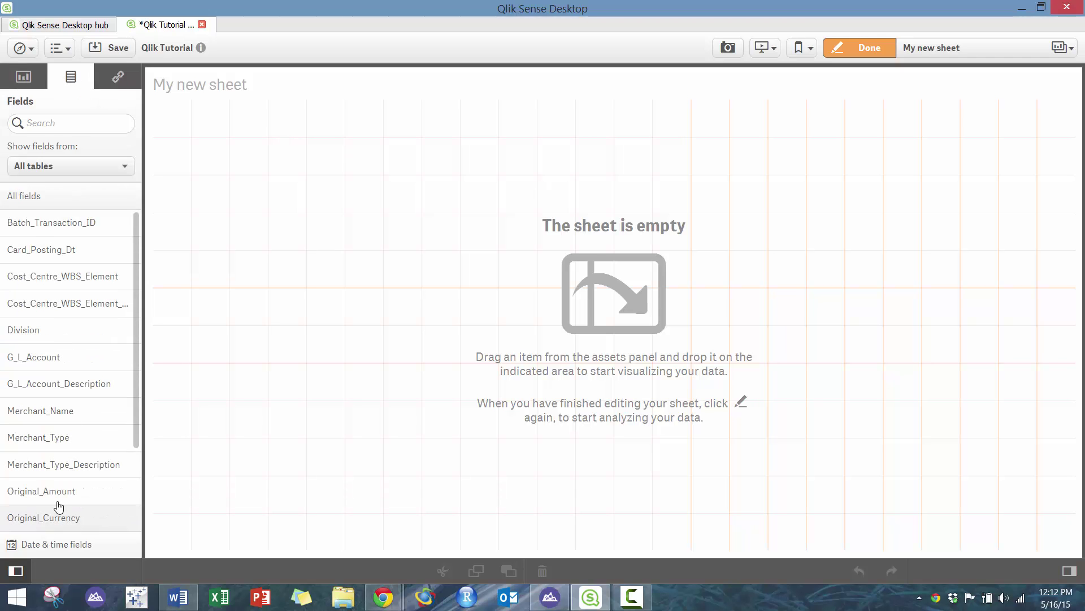
click(116, 81)
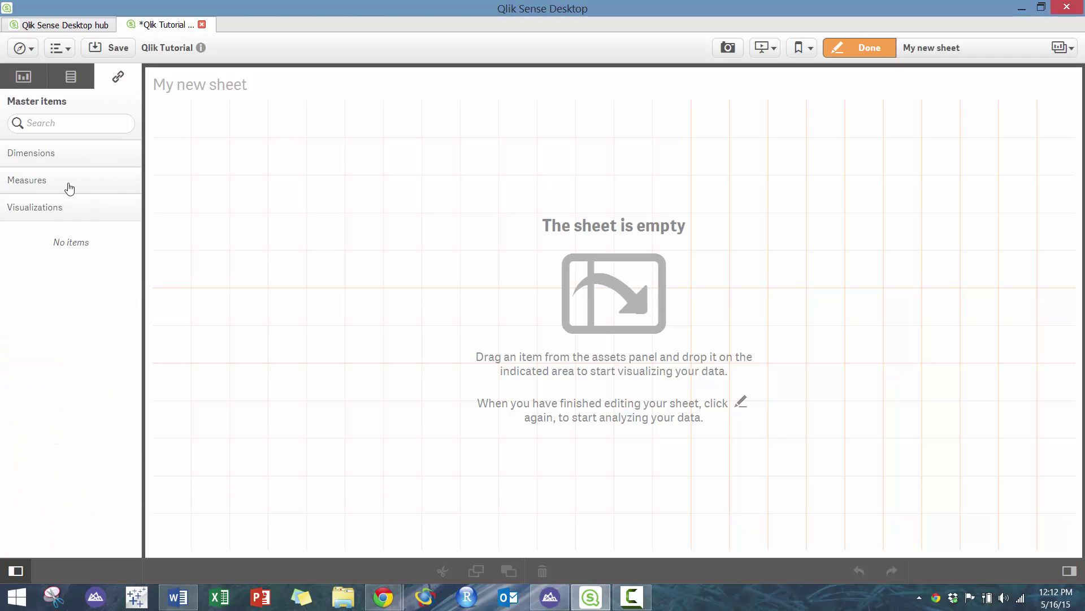
click(81, 164)
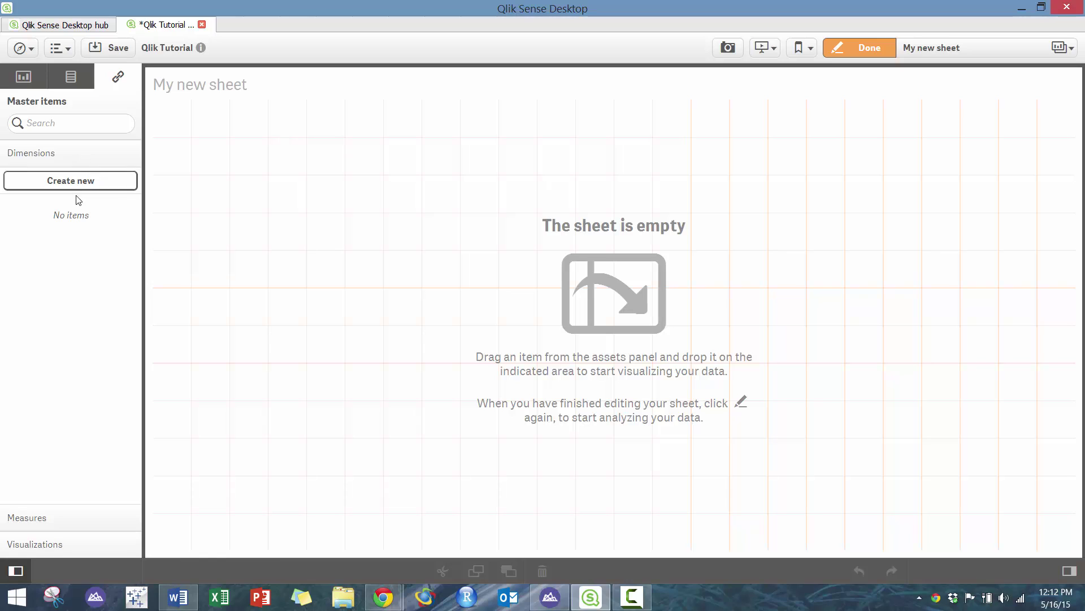
click(46, 514)
click(50, 545)
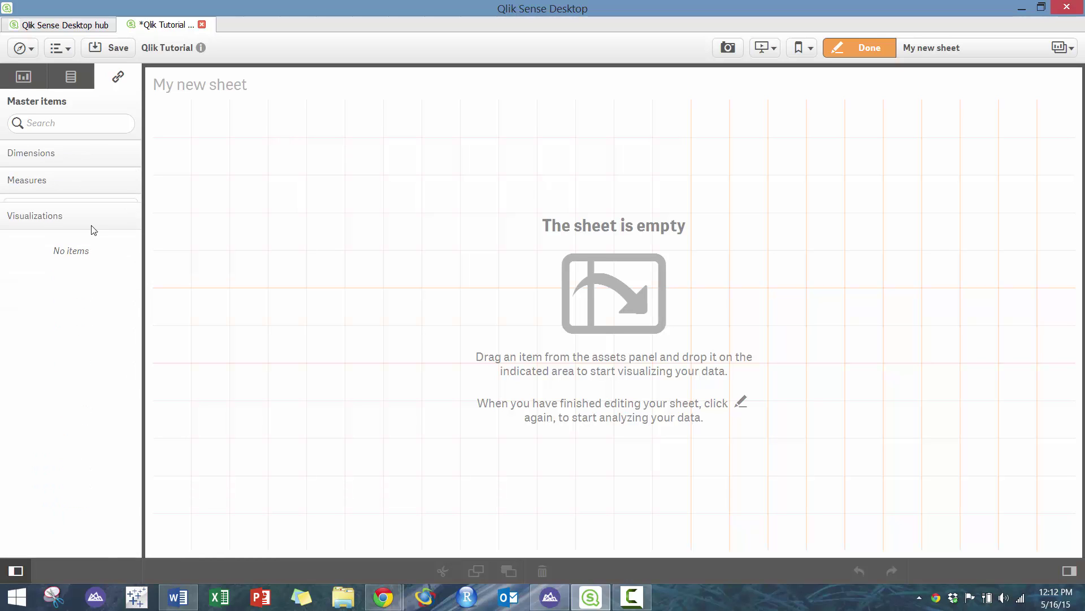
Return to the Charts list and save the Qlik Tutorial app.
click(69, 80)
click(101, 82)
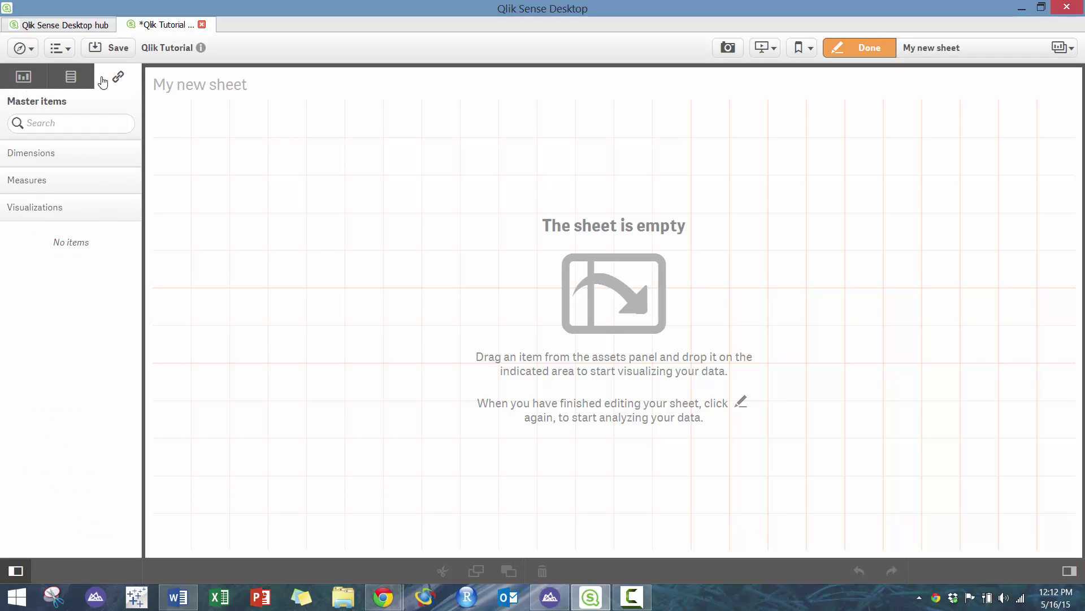
click(21, 82)
click(106, 46)
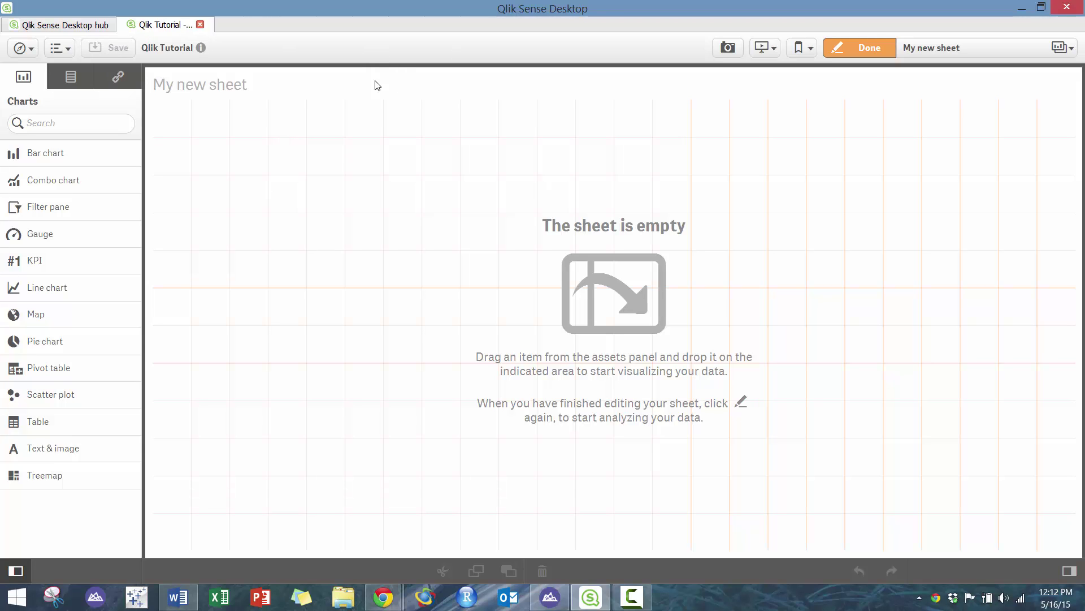
Drop a Bar chart onto the left half of My new sheet.
click(84, 27)
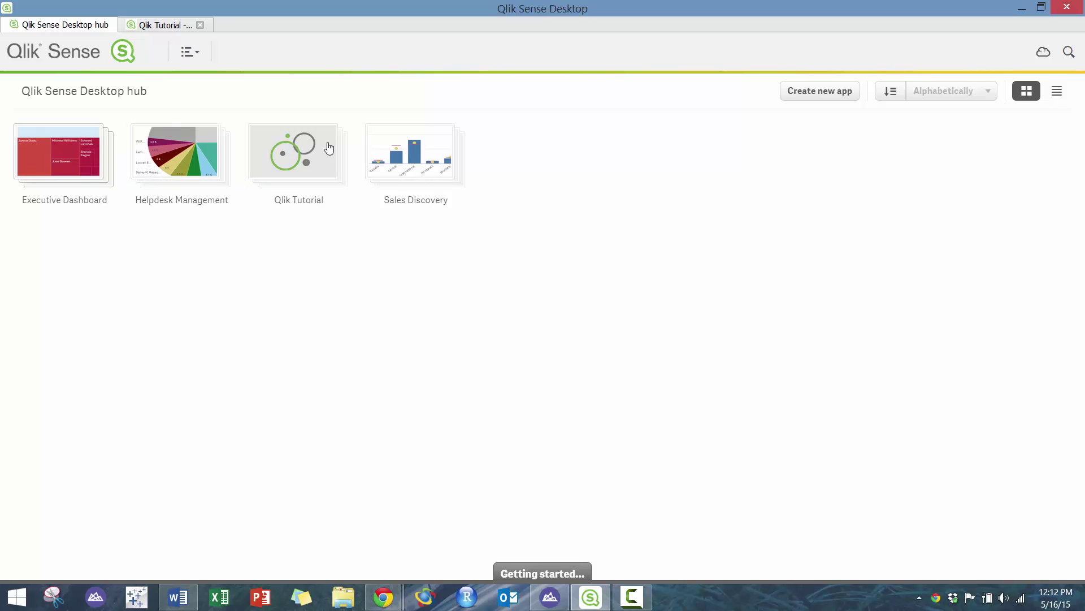
click(182, 26)
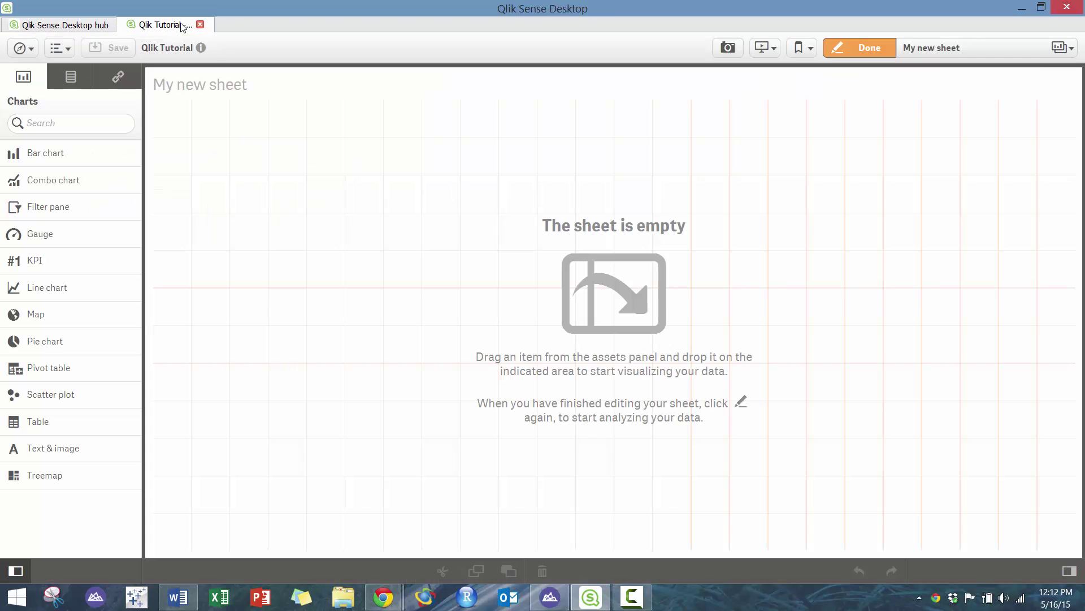
drag(79, 153, 366, 178)
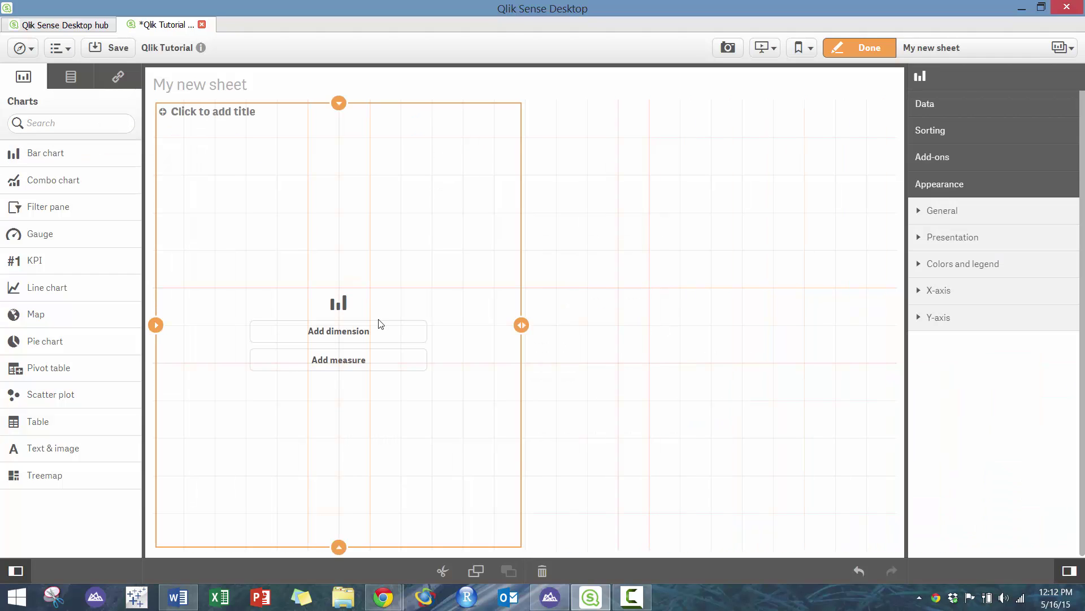